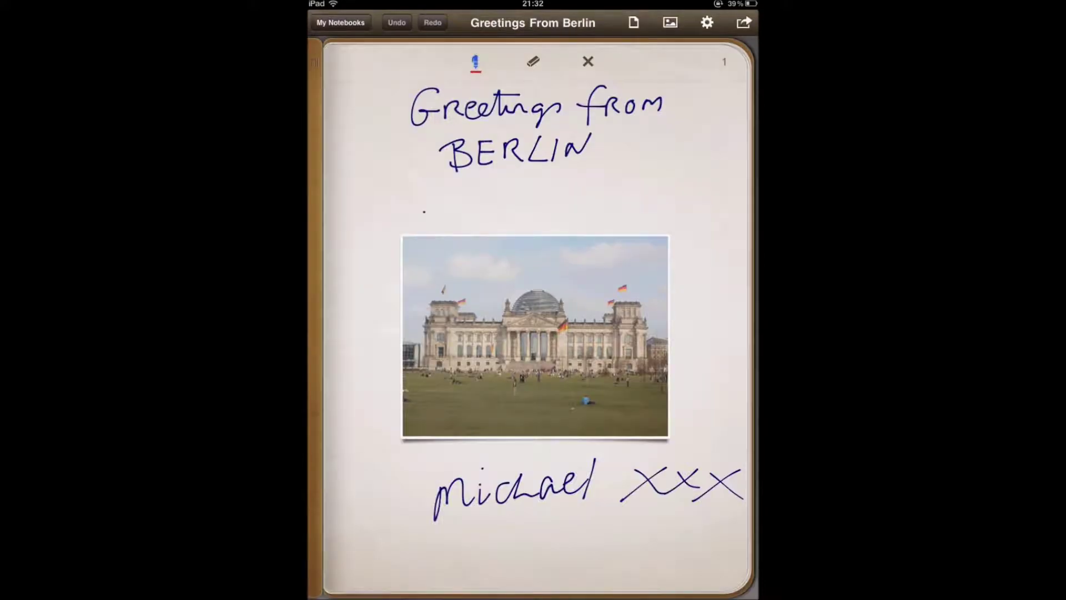
Step: Leave Greetings From Berlin for the shelf, then open and close the Notes notebook
left_click(341, 22)
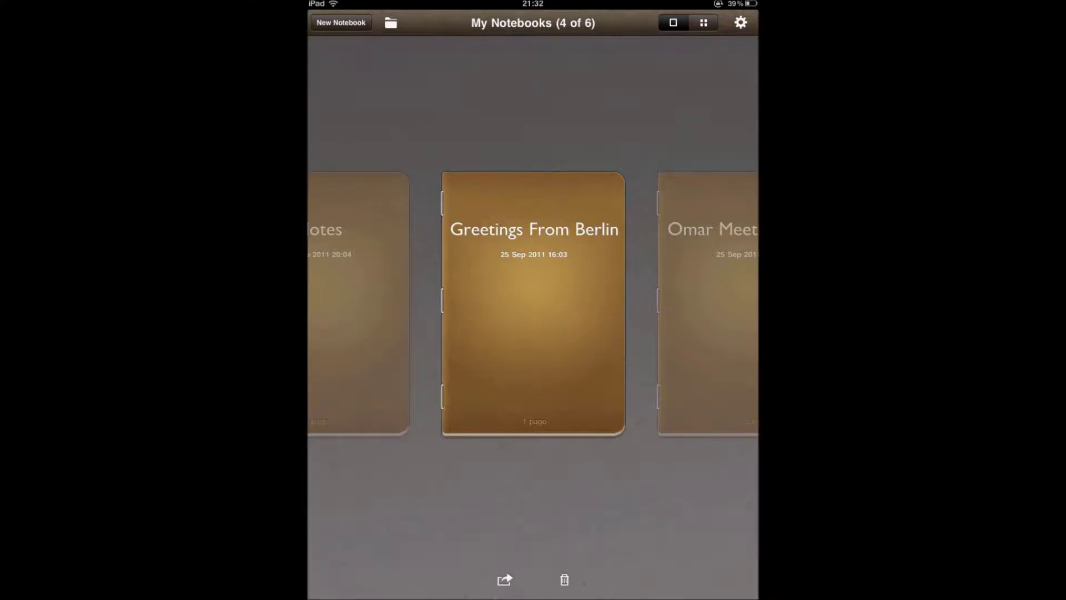
left_click_drag(422, 161, 533, 159)
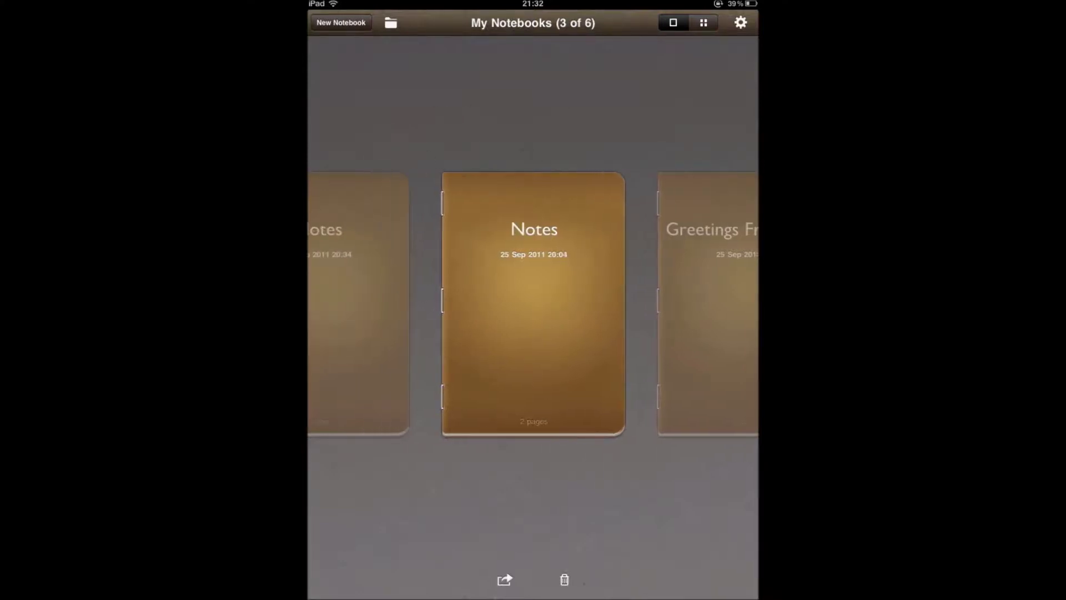
left_click(524, 278)
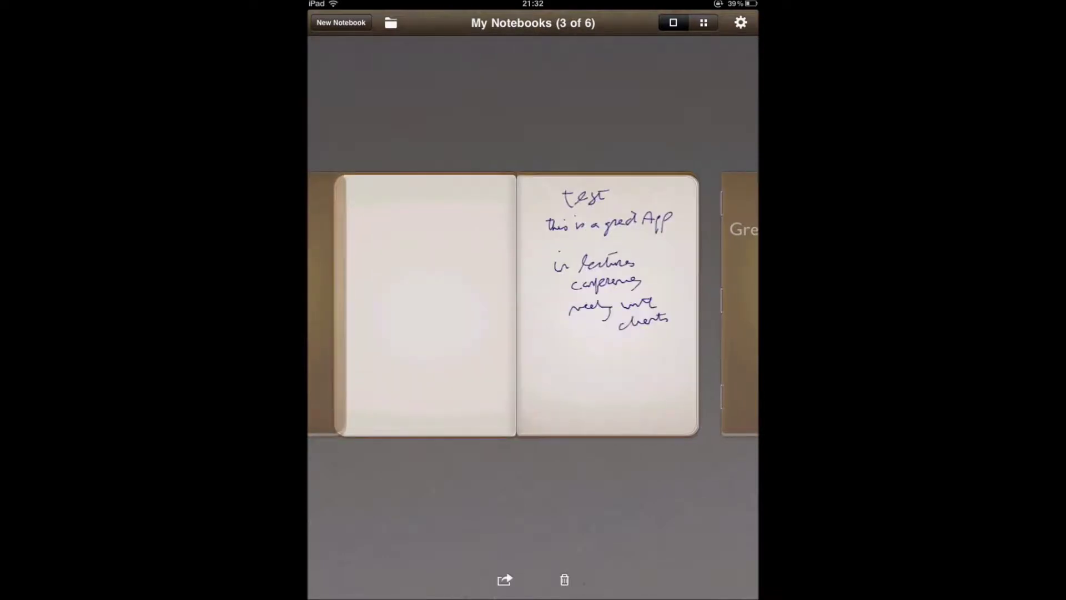
left_click(354, 316)
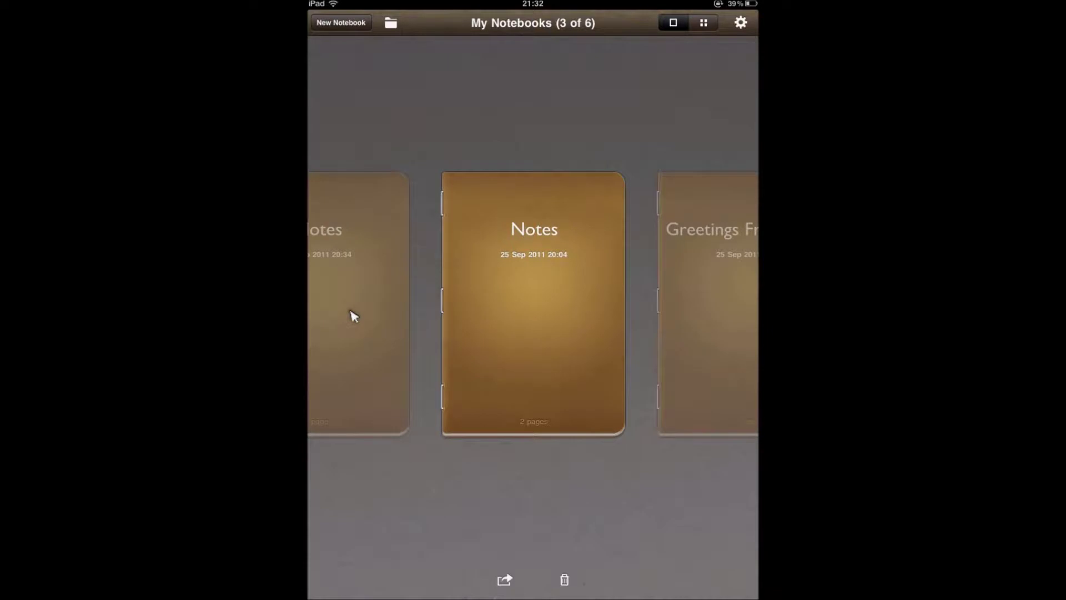
Step: Swipe along the carousel to Phone Messages and open it
left_click_drag(354, 316, 311, 316)
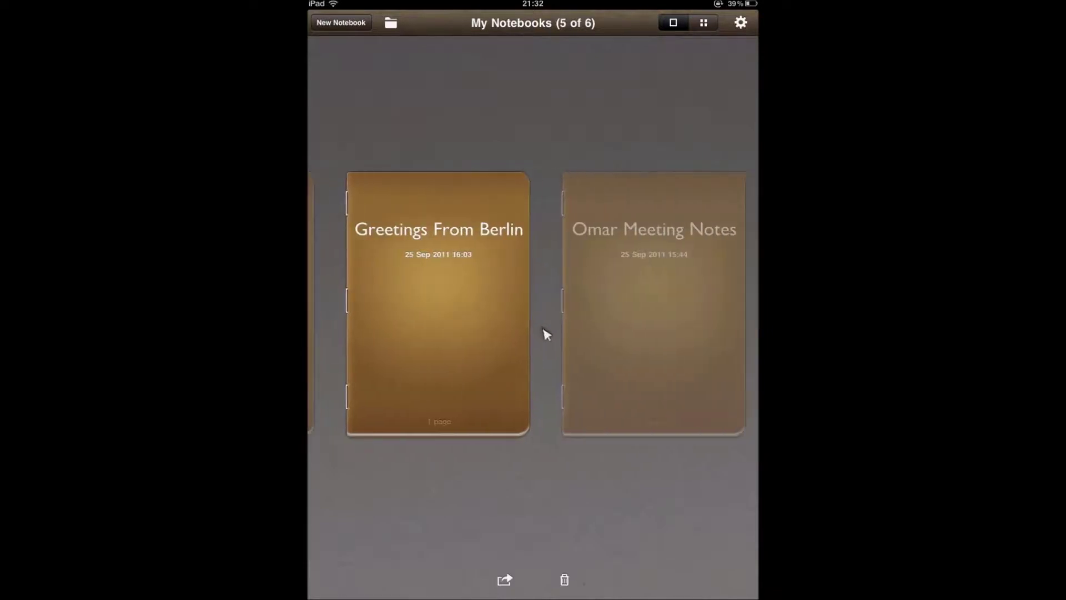
left_click_drag(545, 333, 356, 333)
left_click_drag(550, 338, 483, 322)
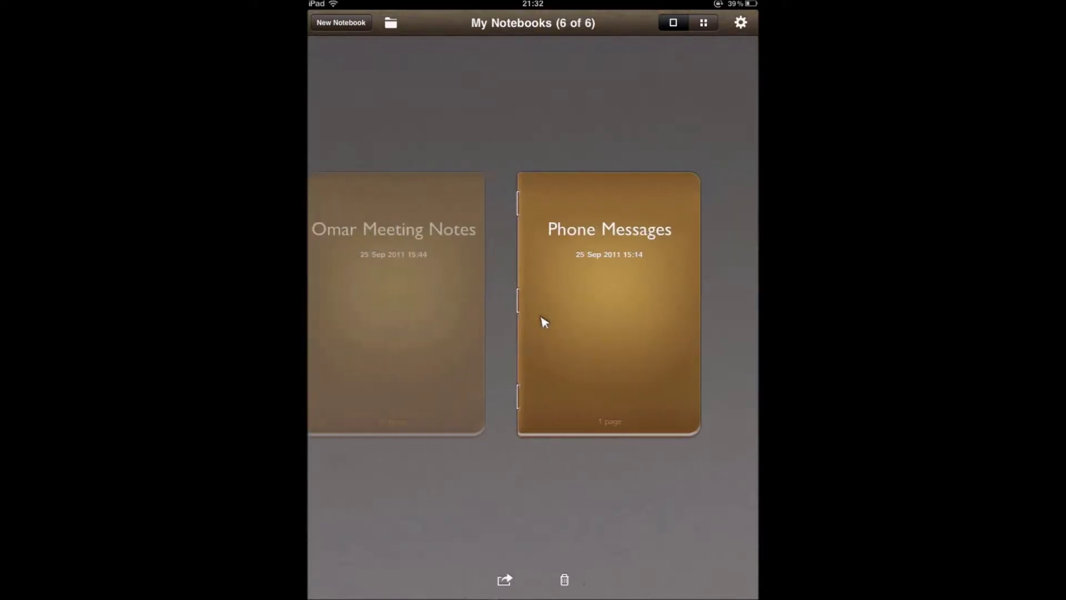
left_click(538, 304)
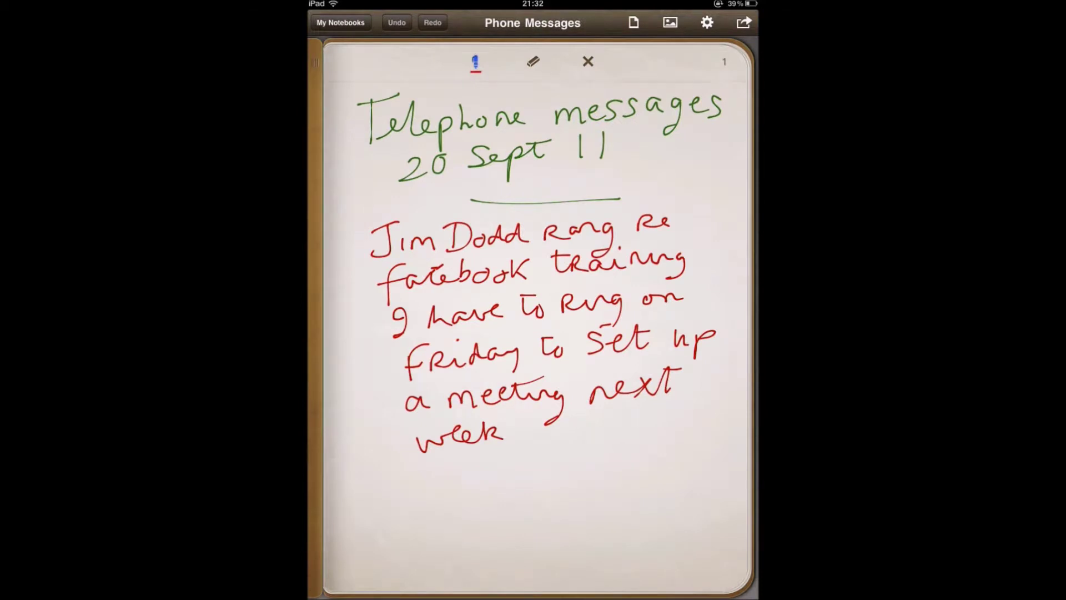
Step: On blank page 3, handwrite 'test' and a 'ring …' message in red
left_click_drag(728, 67, 444, 277)
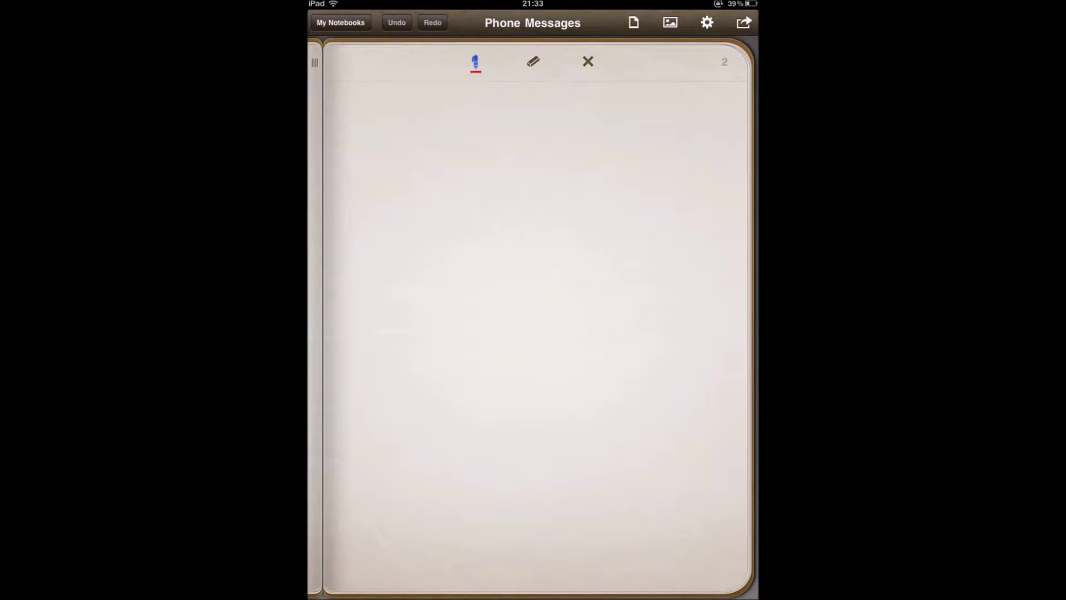
left_click_drag(722, 333, 388, 333)
mouse_move(420, 100)
left_mouse_down()
mouse_move(420, 116)
mouse_move(442, 133)
mouse_move(446, 100)
left_mouse_up()
mouse_move(444, 120)
left_mouse_down()
mouse_move(452, 111)
mouse_move(465, 134)
left_mouse_up()
mouse_move(496, 103)
left_mouse_down()
mouse_move(507, 126)
mouse_move(514, 101)
left_mouse_up()
mouse_move(404, 167)
left_mouse_down()
mouse_move(404, 194)
mouse_move(475, 174)
mouse_move(478, 194)
mouse_move(464, 211)
left_mouse_up()
mouse_move(504, 182)
left_mouse_down()
mouse_move(513, 153)
mouse_move(532, 181)
mouse_move(548, 162)
mouse_move(575, 159)
mouse_move(595, 176)
mouse_move(638, 167)
mouse_move(657, 175)
mouse_move(647, 198)
left_mouse_up()
Step: Write a blue 'ring Michael' line under the red notes, then return to the shelf
left_click(476, 62)
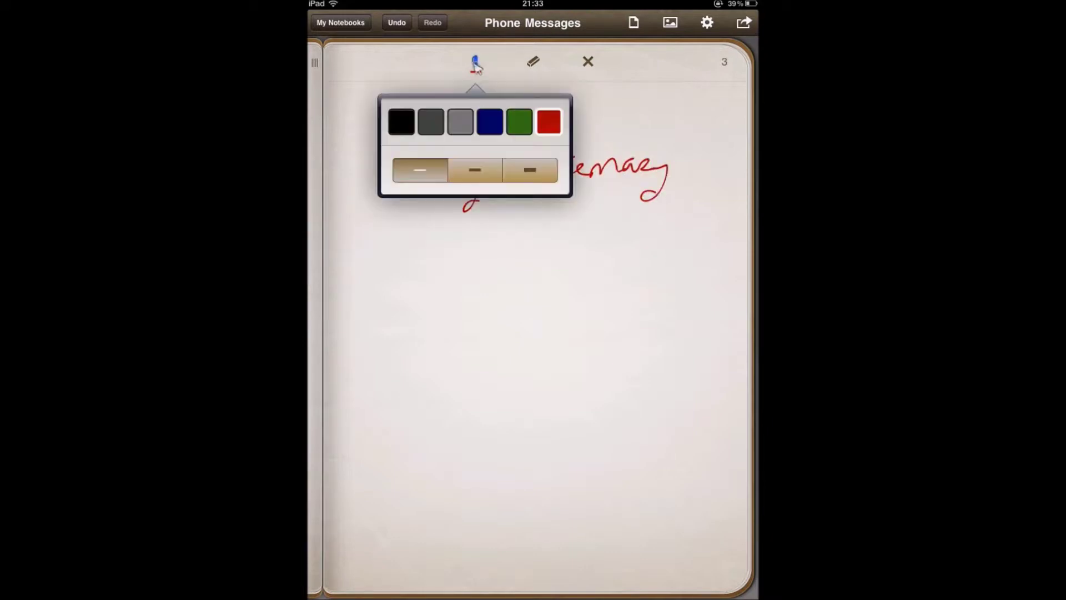
left_click(490, 122)
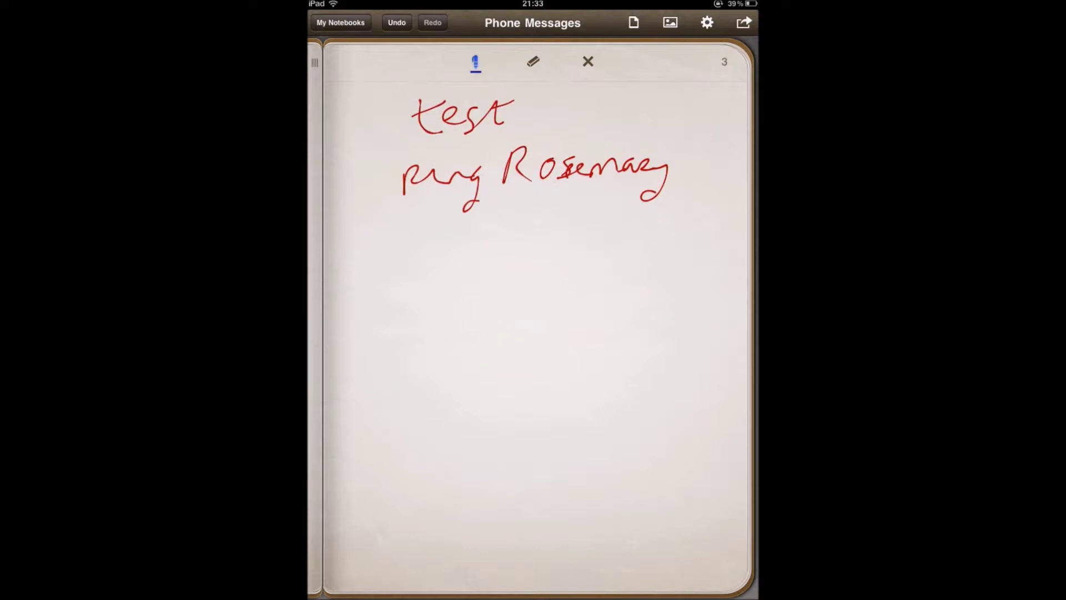
mouse_move(399, 236)
left_mouse_down()
mouse_move(404, 264)
mouse_move(459, 257)
mouse_move(473, 268)
mouse_move(467, 277)
mouse_move(527, 245)
mouse_move(581, 234)
mouse_move(669, 237)
left_mouse_up()
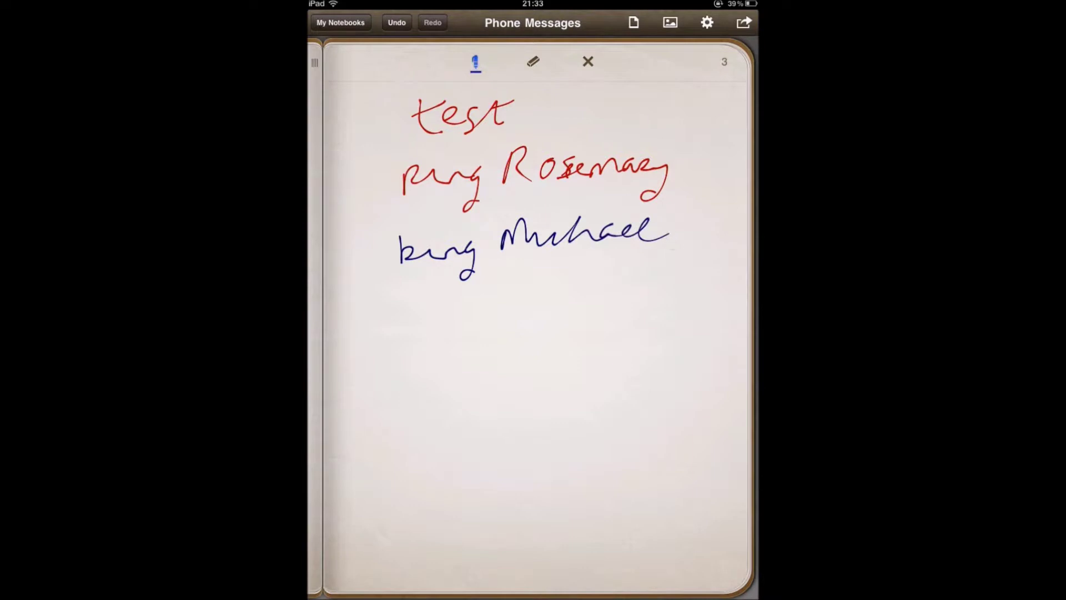
left_click(341, 22)
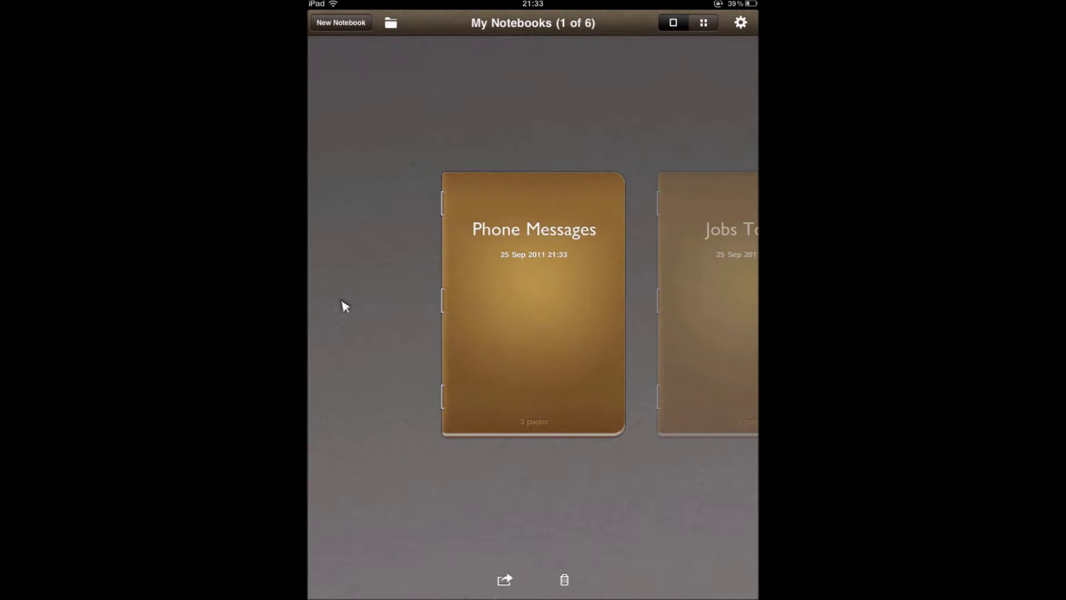
Step: Create a new Notes notebook and set its first page to plain paper
left_click(704, 140)
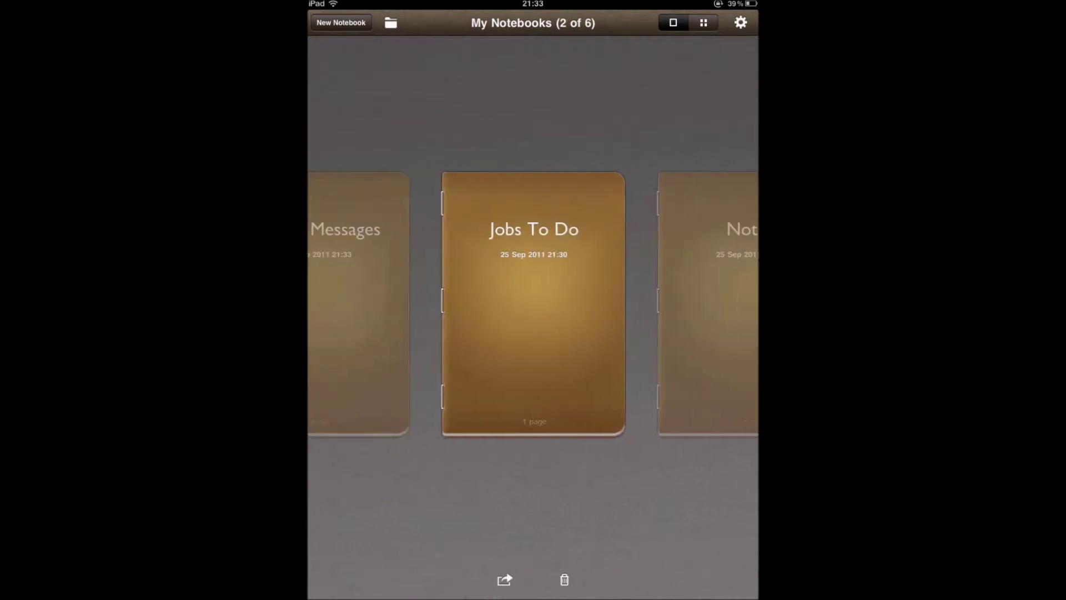
left_click(341, 22)
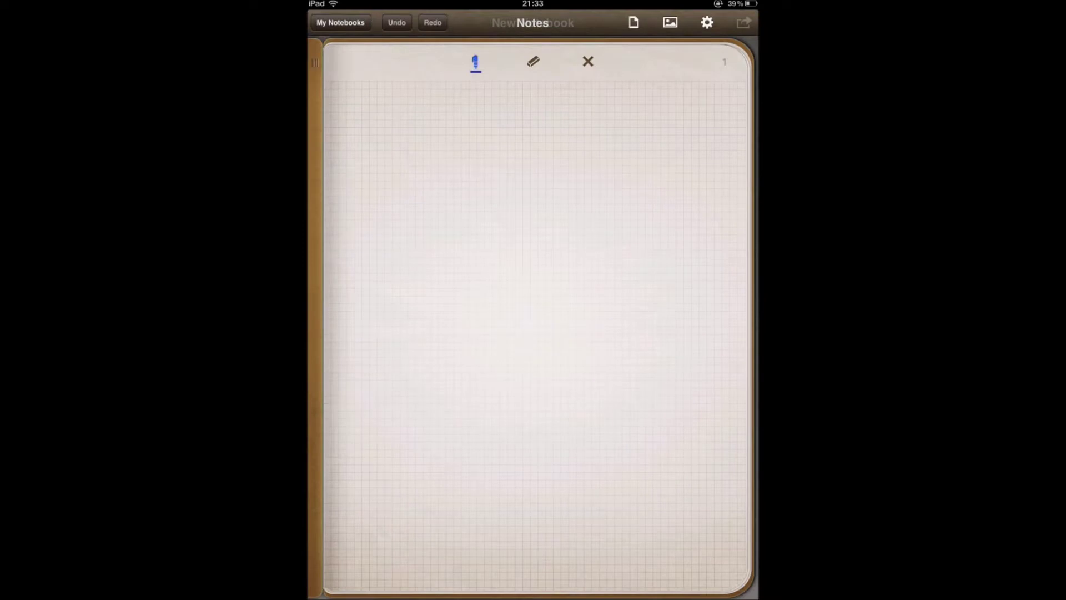
left_click(634, 22)
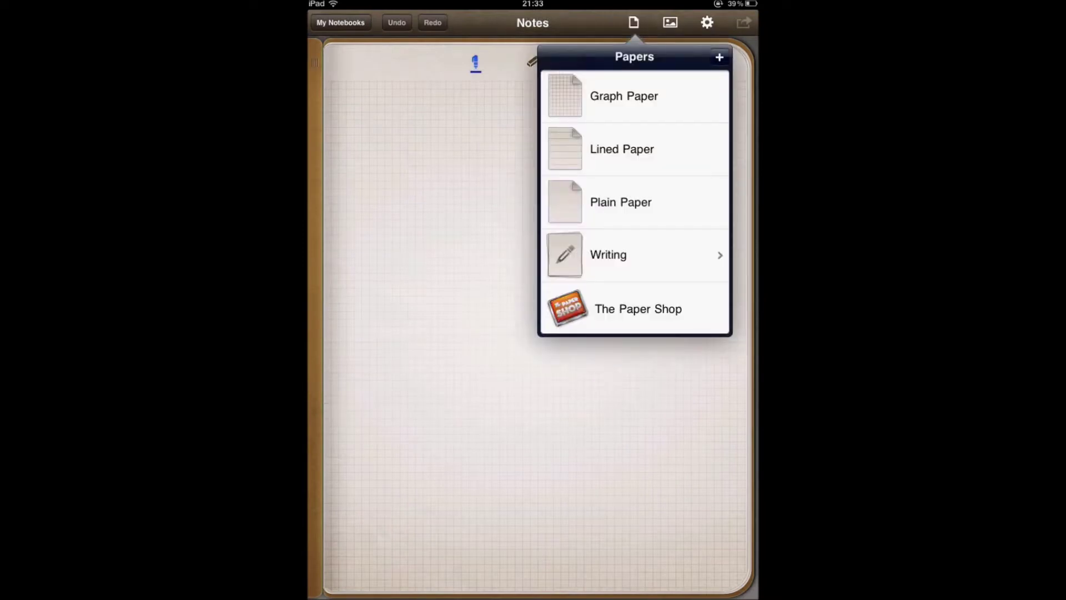
left_click(633, 203)
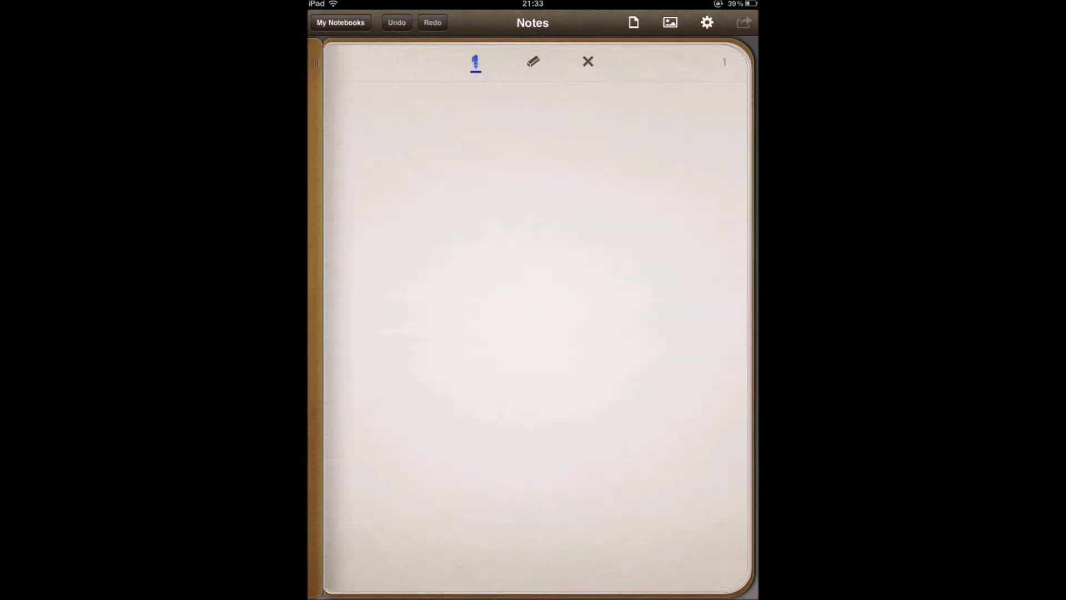
Step: Handwrite 'test again' in blue on page 1, then add a blank second page
mouse_move(434, 109)
left_mouse_down()
mouse_move(431, 158)
mouse_move(461, 139)
left_mouse_up()
mouse_move(425, 120)
left_mouse_down()
mouse_move(467, 115)
mouse_move(482, 141)
mouse_move(517, 114)
left_mouse_up()
left_click_drag(502, 116, 534, 105)
mouse_move(449, 188)
left_mouse_down()
mouse_move(467, 200)
mouse_move(459, 223)
left_mouse_up()
mouse_move(503, 182)
left_mouse_down()
mouse_move(519, 198)
mouse_move(538, 191)
left_mouse_up()
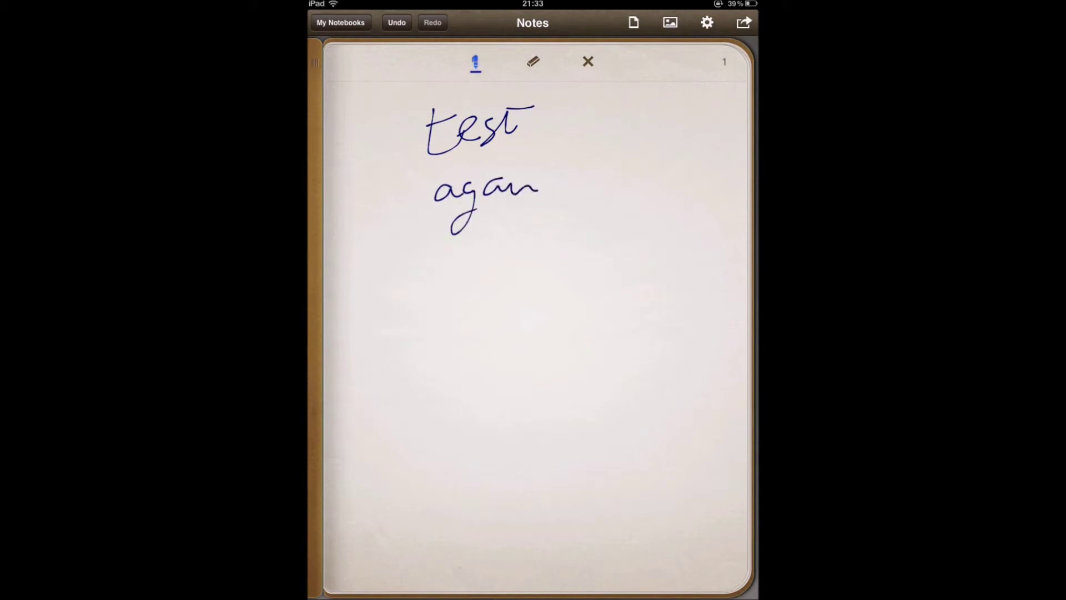
left_click(727, 68)
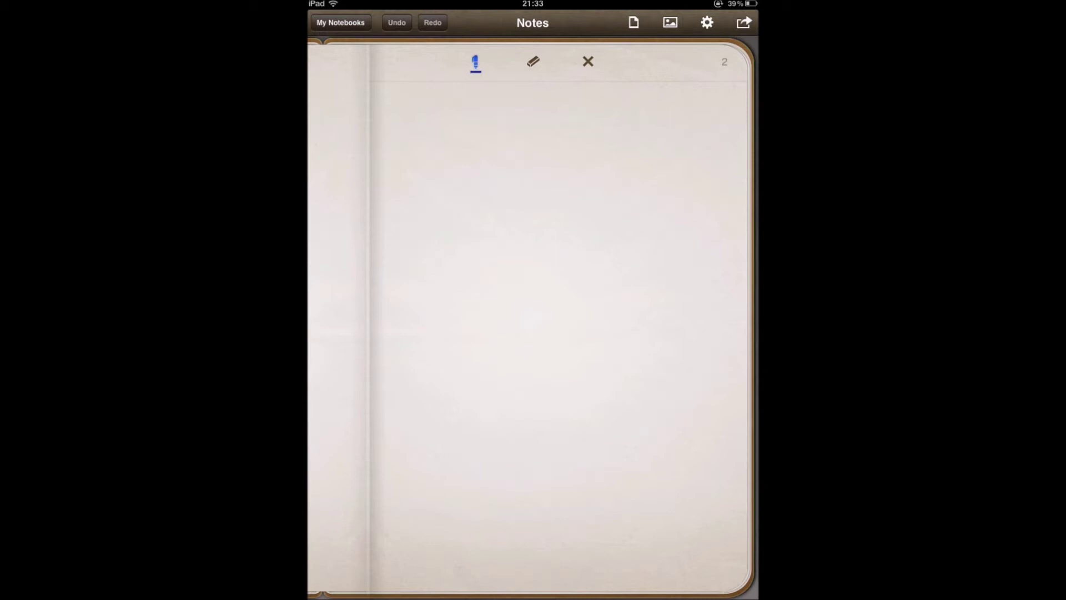
Step: Bring up the Notes notebook's sharing options, then close it back to the shelf
left_click(746, 22)
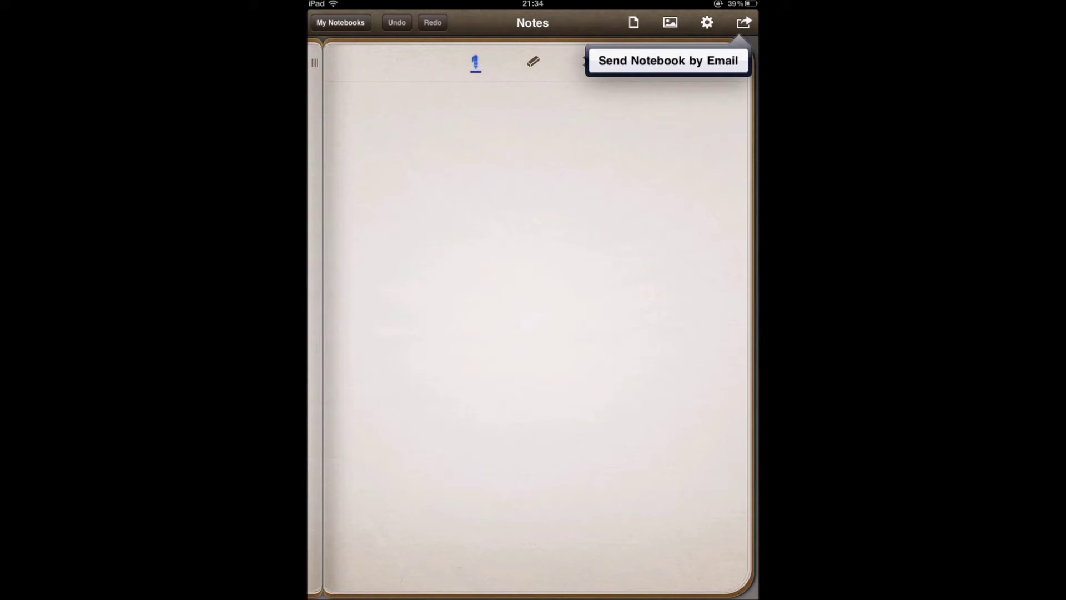
left_click(339, 22)
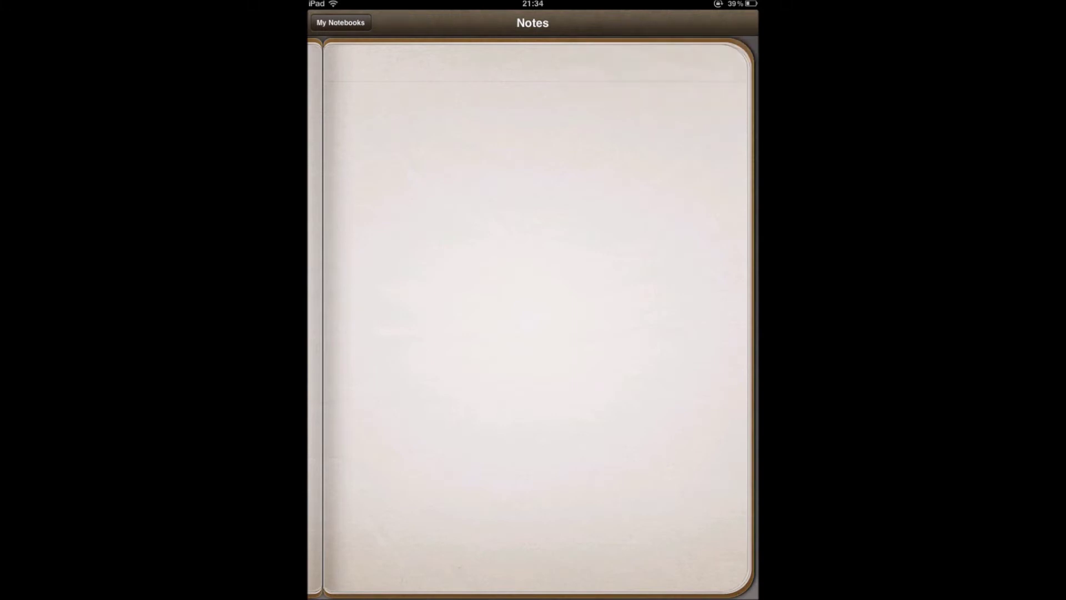